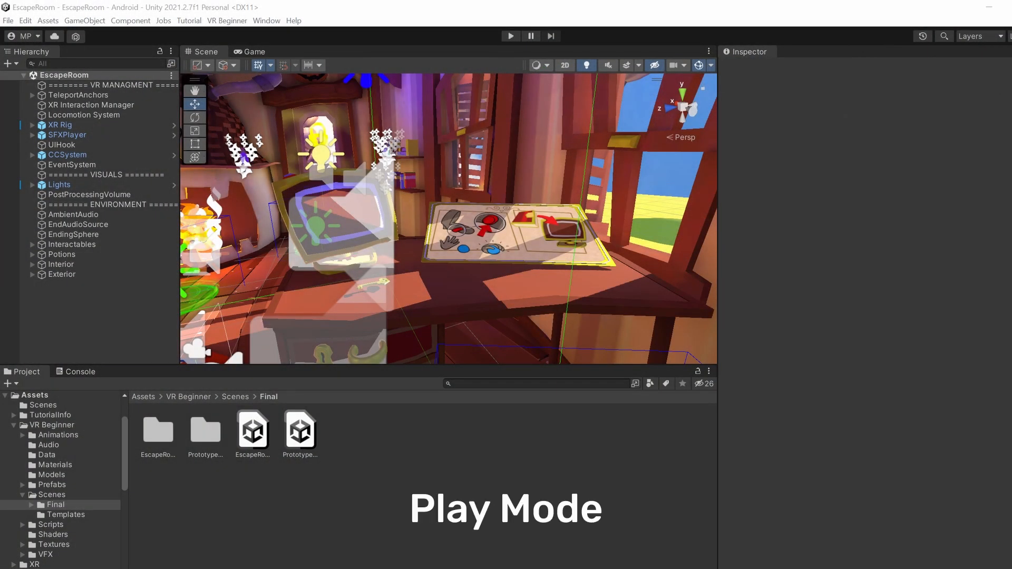
# - Start Play Mode for the EscapeRoom scene in the editor
pyautogui.click(510, 36)
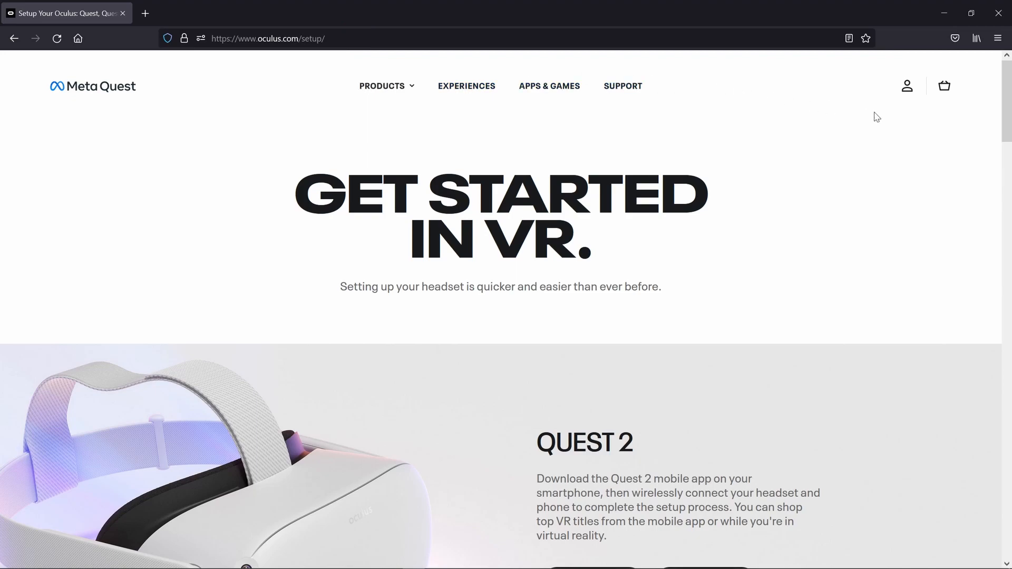
# - Download the Quest 2 PC app installer from the Oculus setup page, saving OculusSetup.exe, and open the downloads list
pyautogui.scroll(-5, 995, 126)
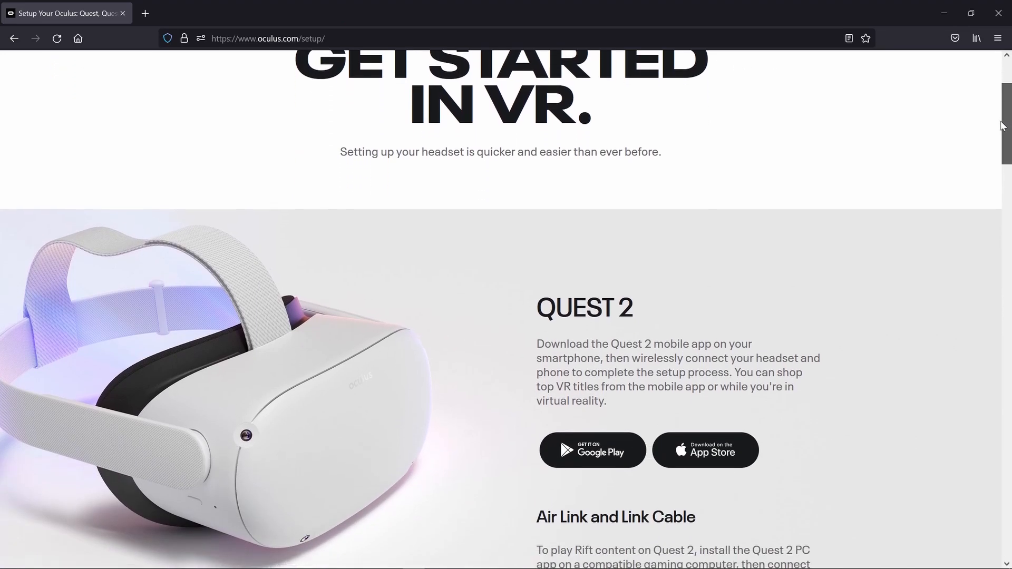
pyautogui.scroll(-1, 998, 146)
pyautogui.click(810, 262)
pyautogui.click(610, 464)
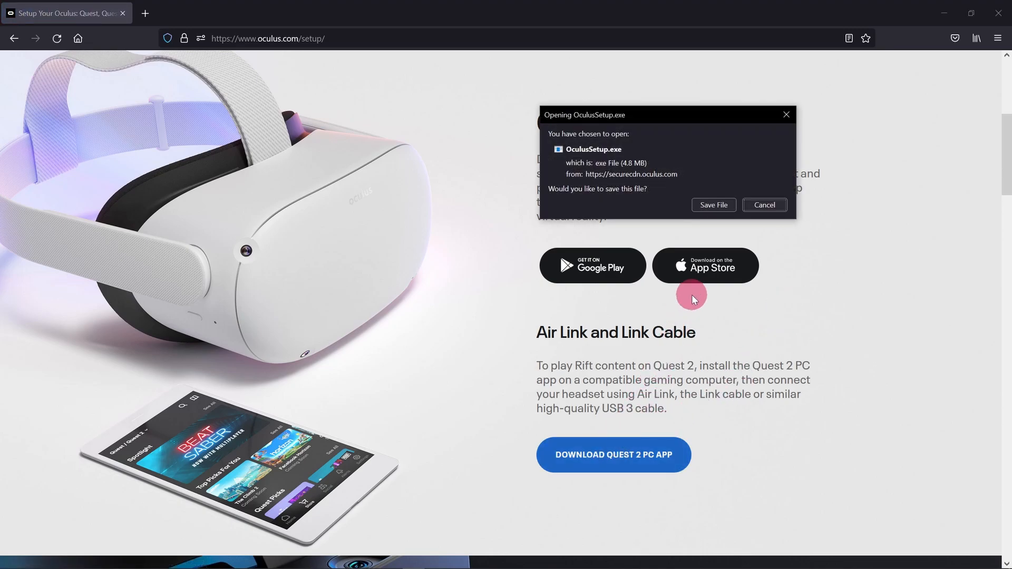
pyautogui.click(714, 205)
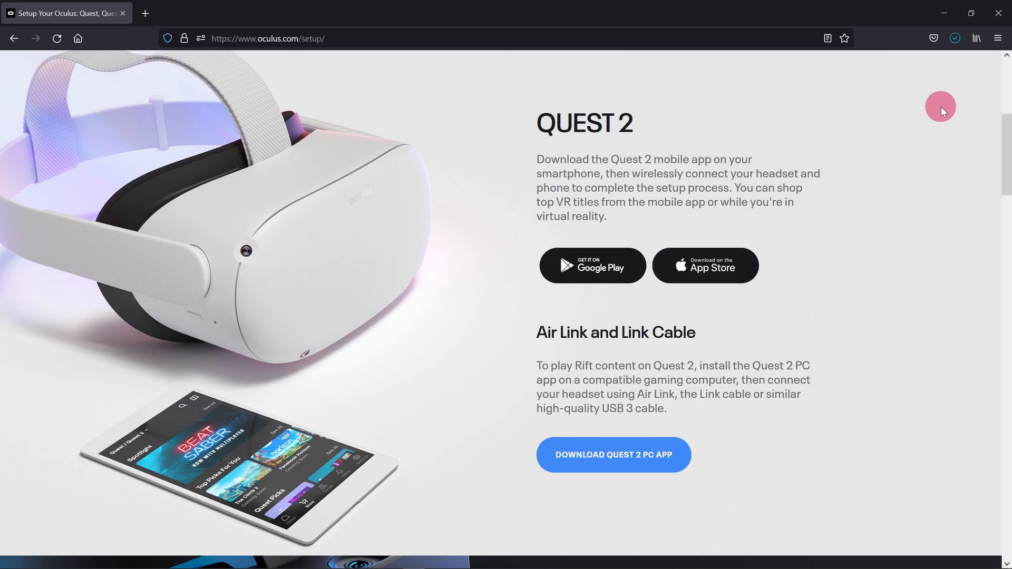
pyautogui.click(953, 39)
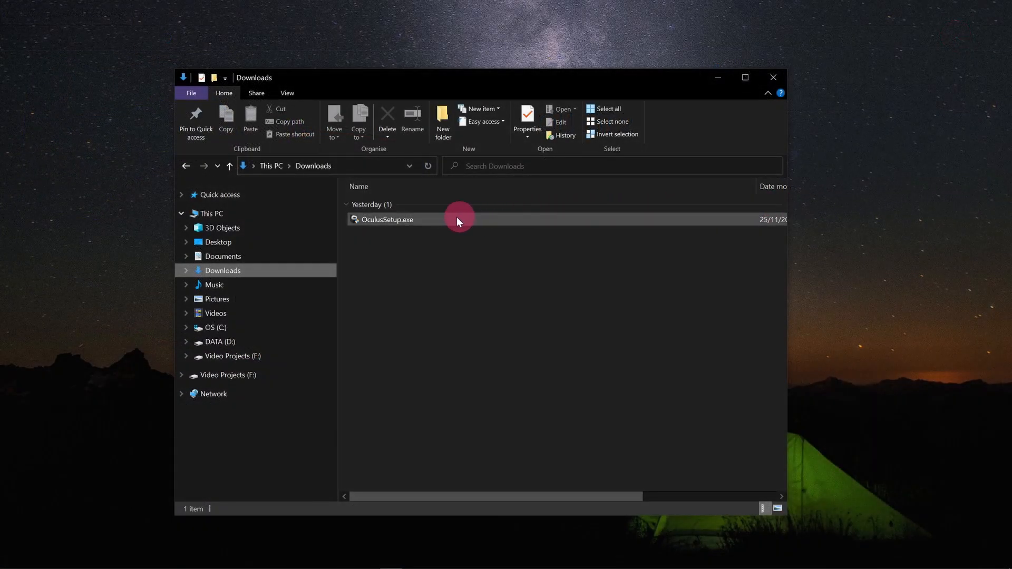
# - Run OculusSetup.exe, allow it to make changes, accept the terms and install to C:\Program Files\Oculus\
pyautogui.doubleClick(398, 219)
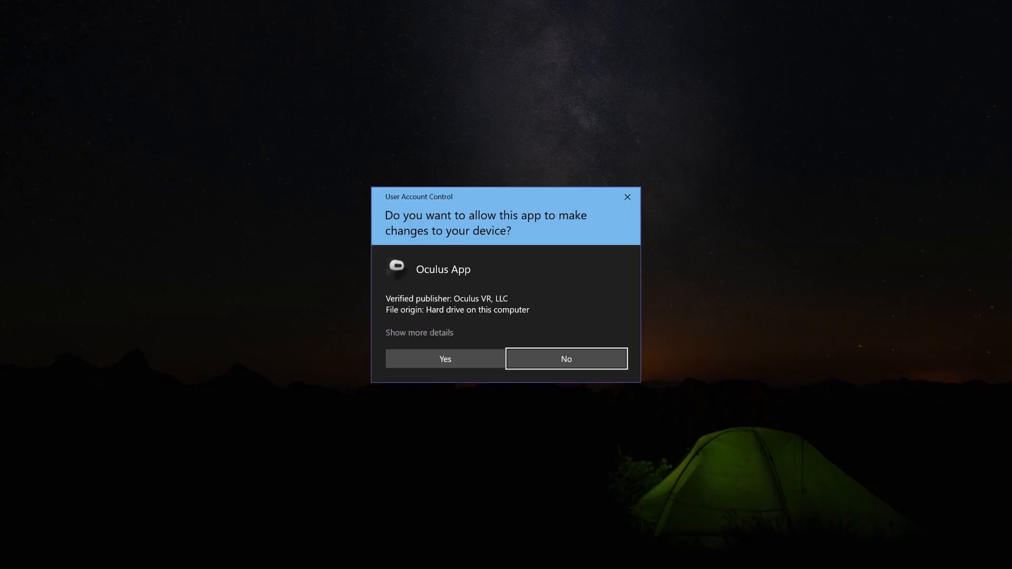
pyautogui.click(445, 359)
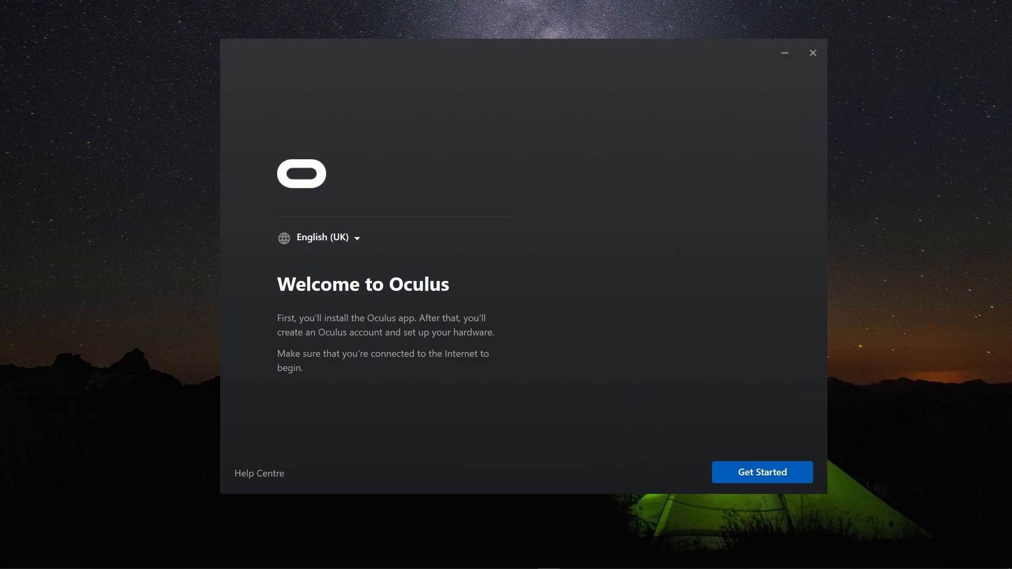
pyautogui.click(750, 470)
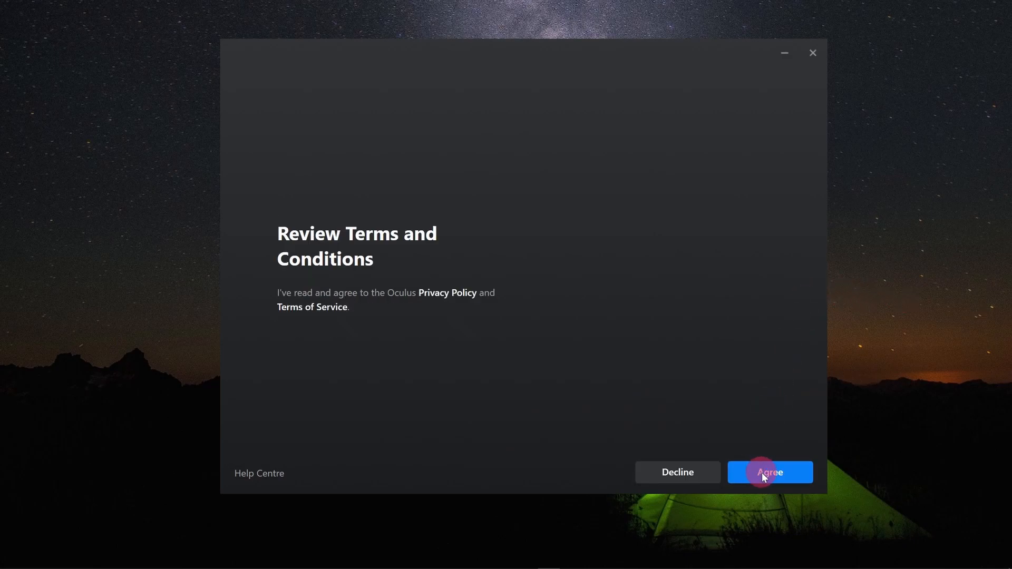
pyautogui.click(762, 472)
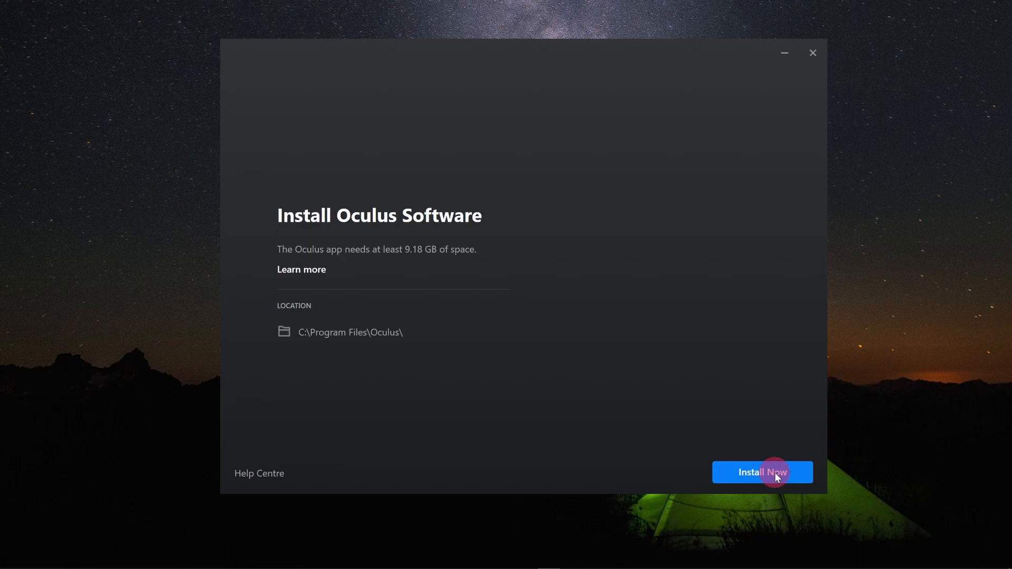
pyautogui.click(774, 472)
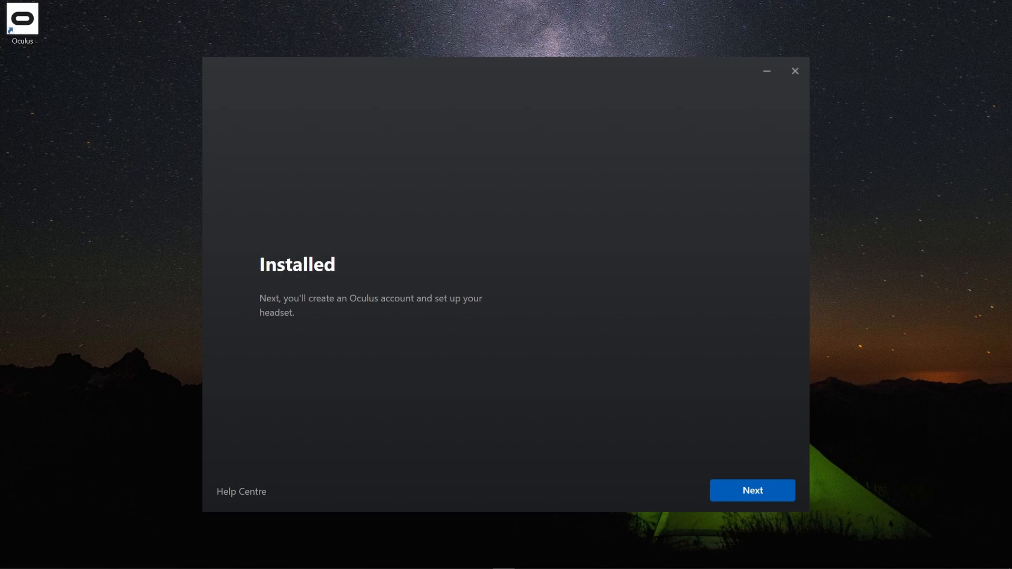
# - Sign in to the Oculus app with Facebook, accept the profile picture and skip adding a payment method
pyautogui.click(747, 492)
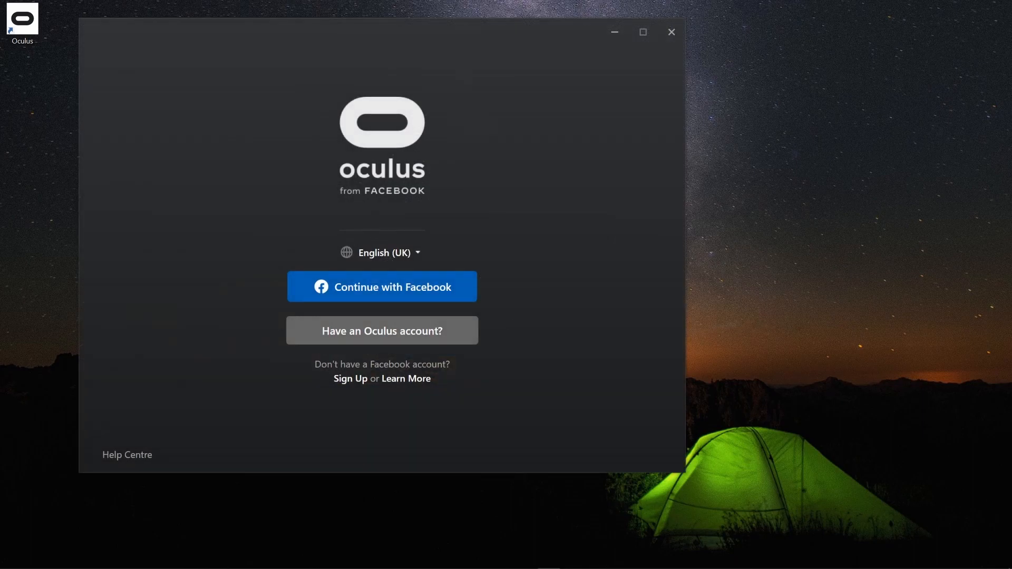
pyautogui.click(411, 289)
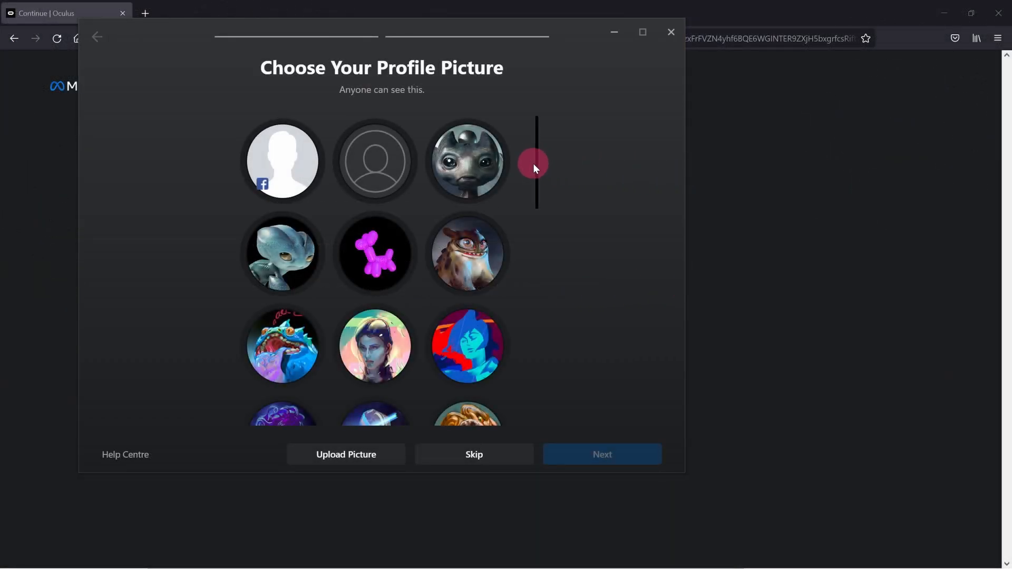
pyautogui.moveTo(534, 165); pyautogui.dragTo(525, 274)
pyautogui.click(282, 232)
pyautogui.click(609, 455)
pyautogui.click(607, 456)
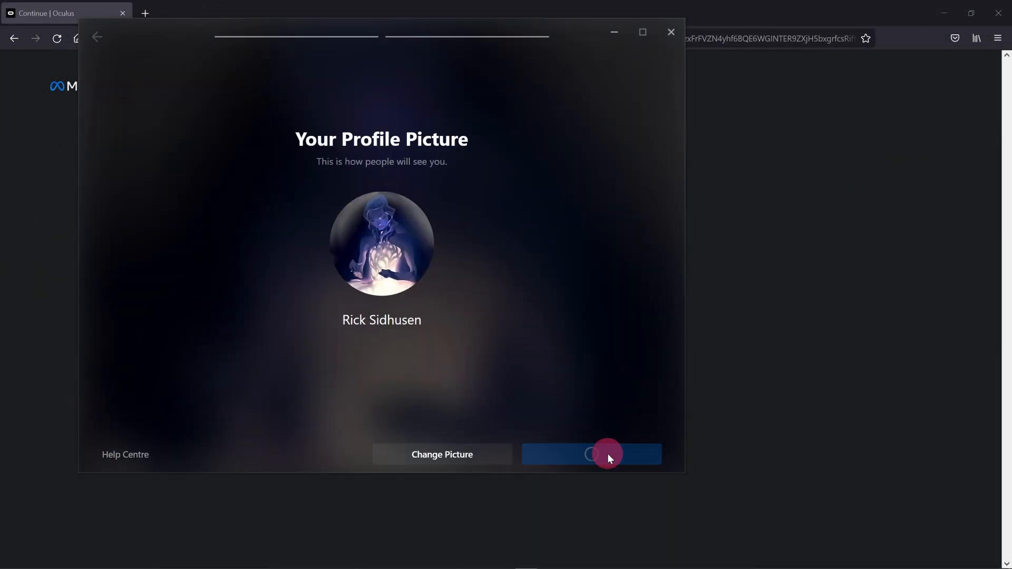
pyautogui.click(607, 454)
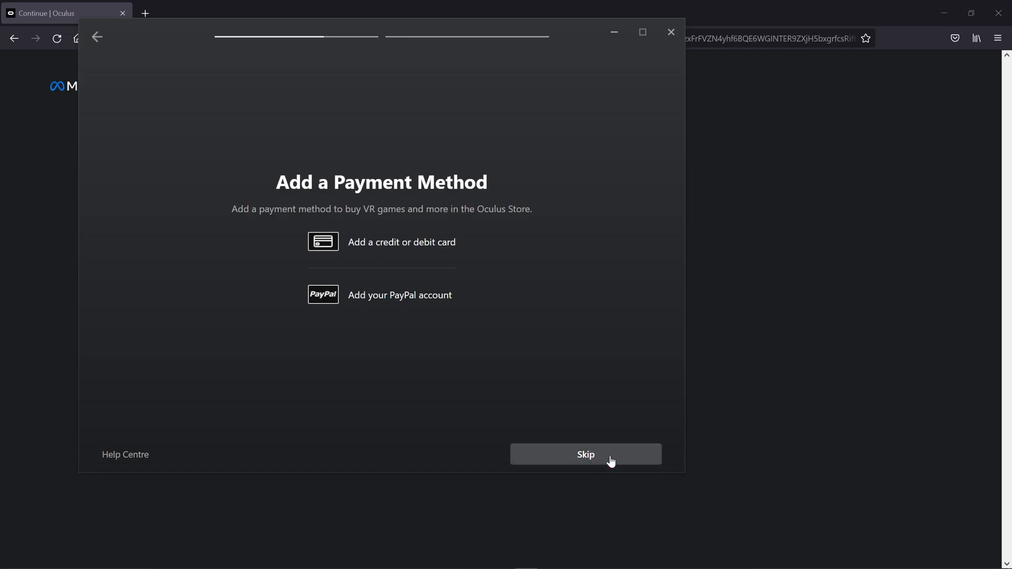
pyautogui.click(607, 457)
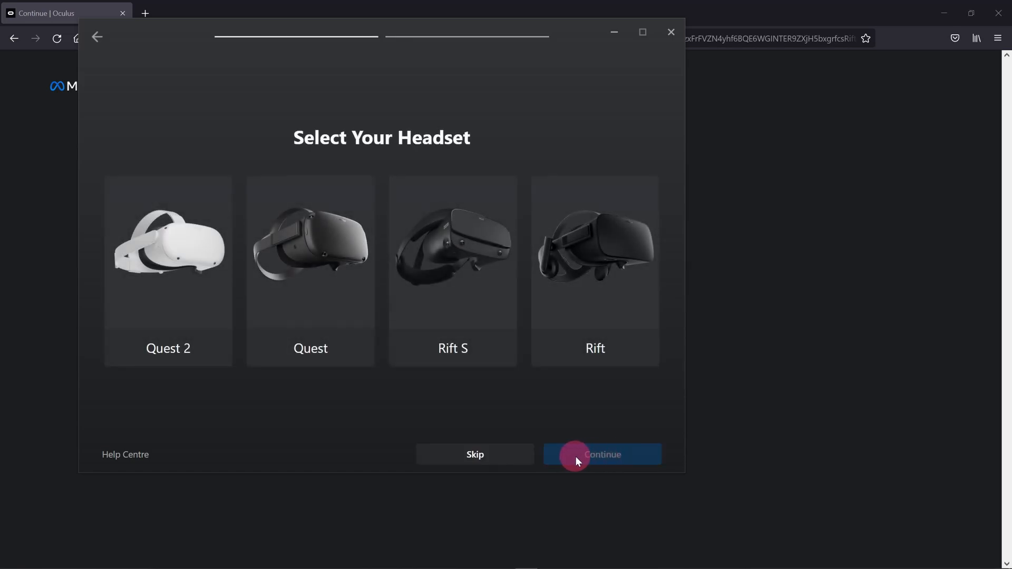
# - Select the Quest 2 headset with the Link (Cable) connection method and finish the Oculus Link setup
pyautogui.click(175, 310)
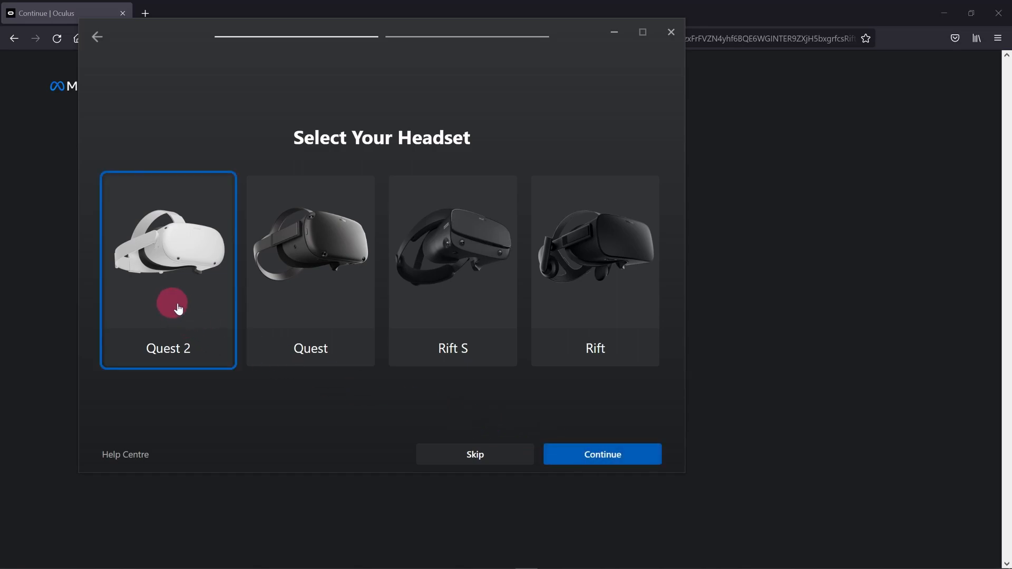
pyautogui.click(593, 445)
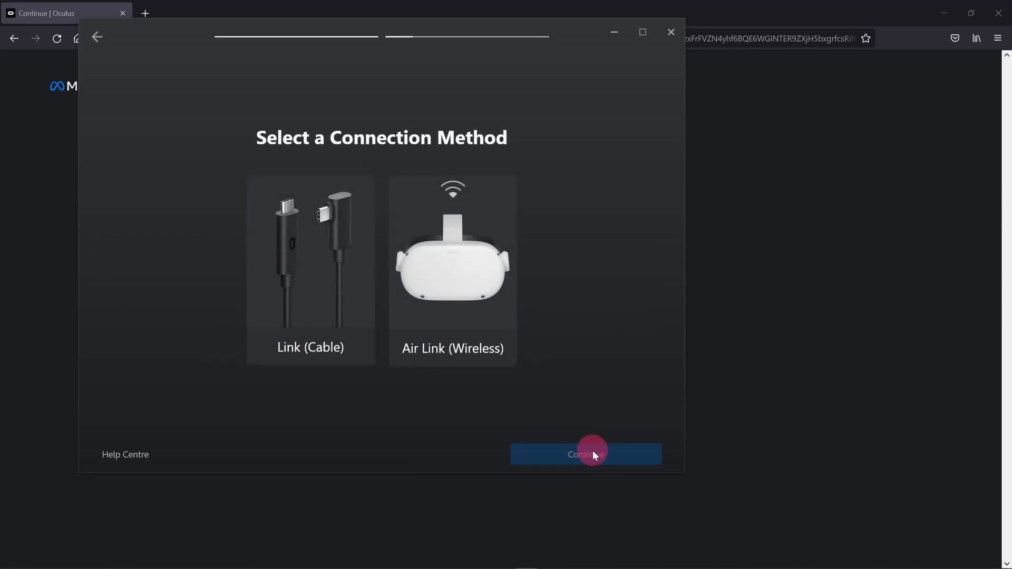
pyautogui.click(305, 294)
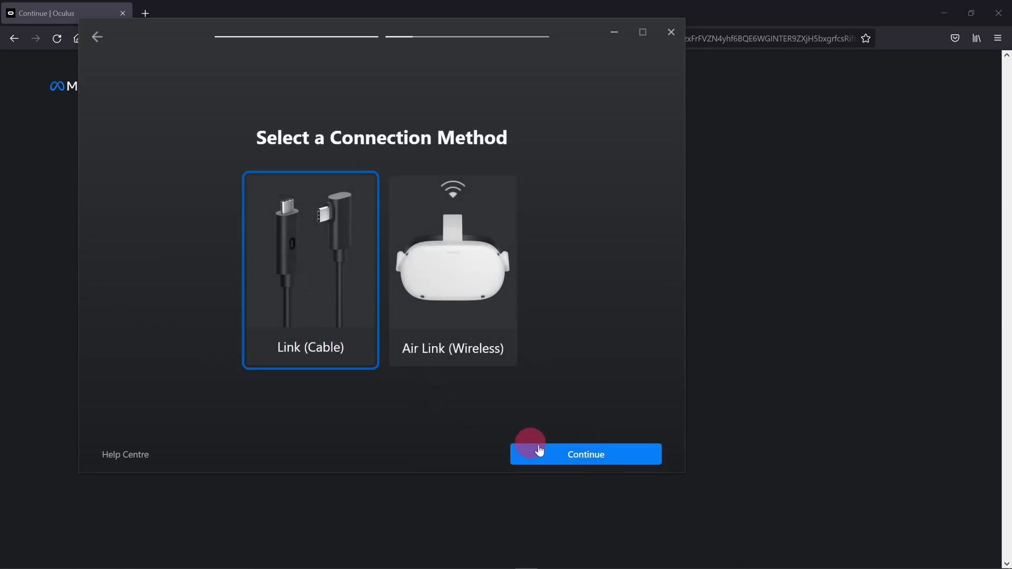
pyautogui.click(576, 460)
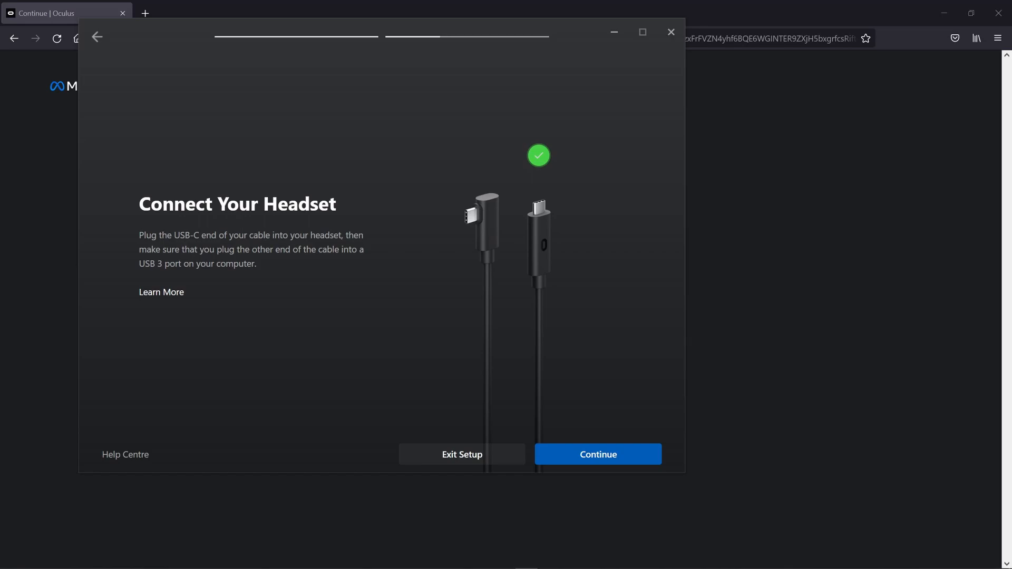
pyautogui.click(610, 457)
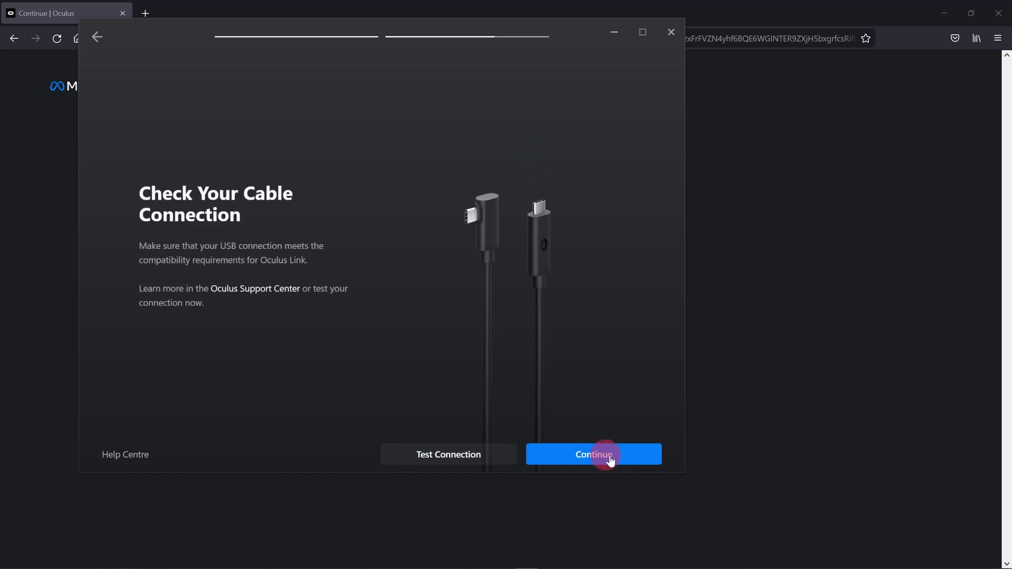
pyautogui.click(610, 458)
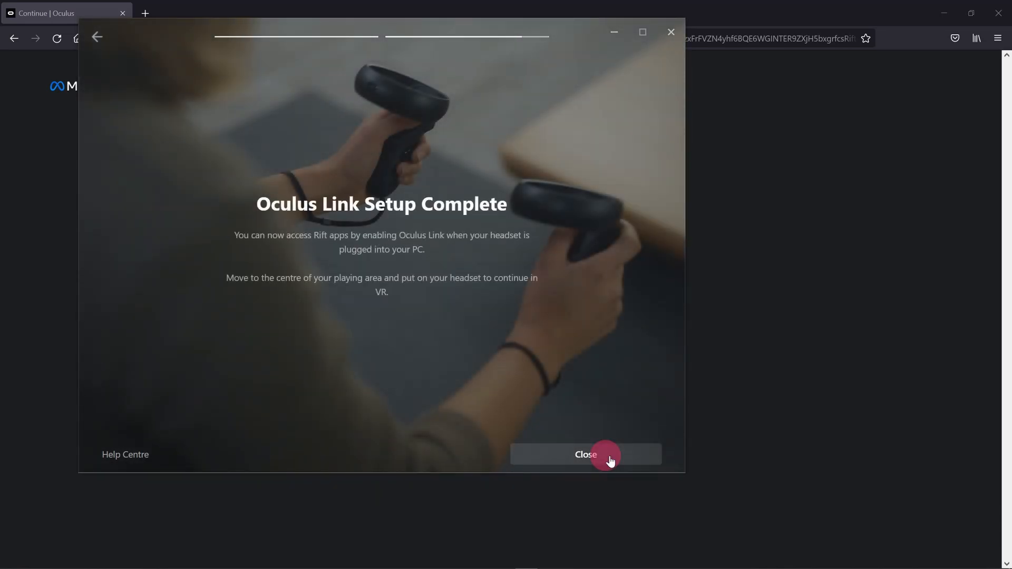
pyautogui.click(610, 459)
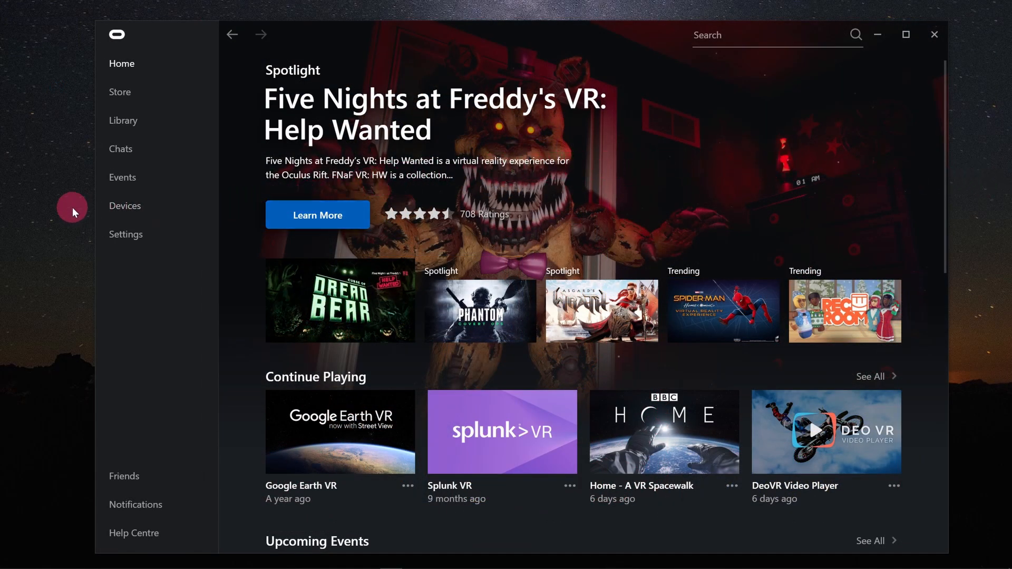
# - Open the Devices page and review the connected Quest 2 and Touch headset entries
pyautogui.click(177, 213)
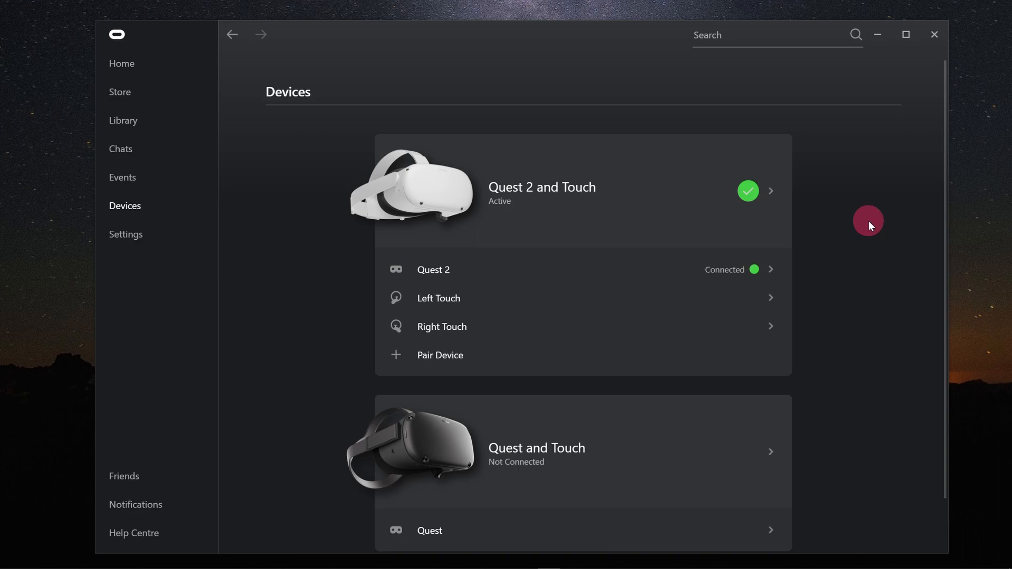
pyautogui.scroll(-2, 869, 221)
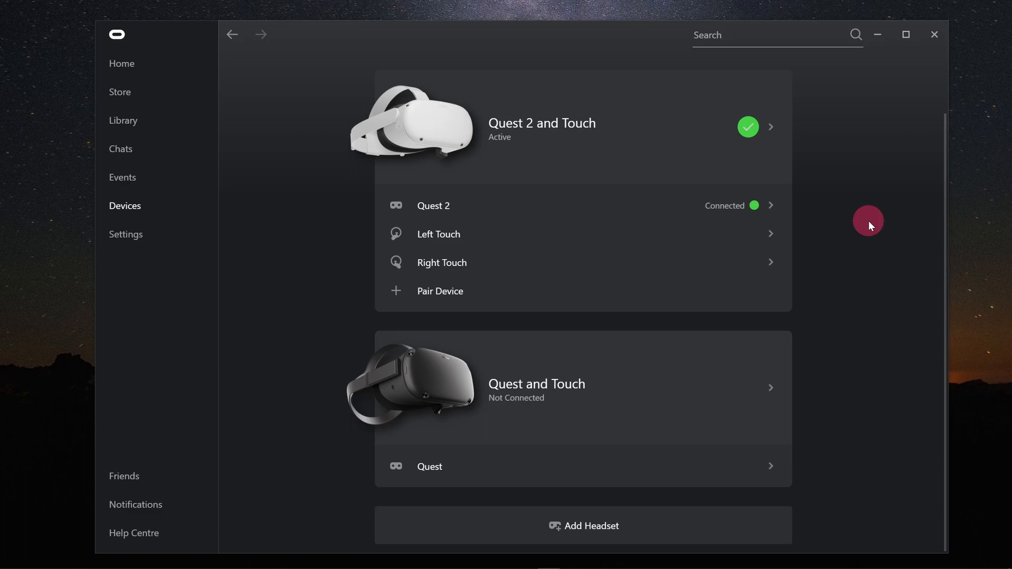
pyautogui.click(597, 531)
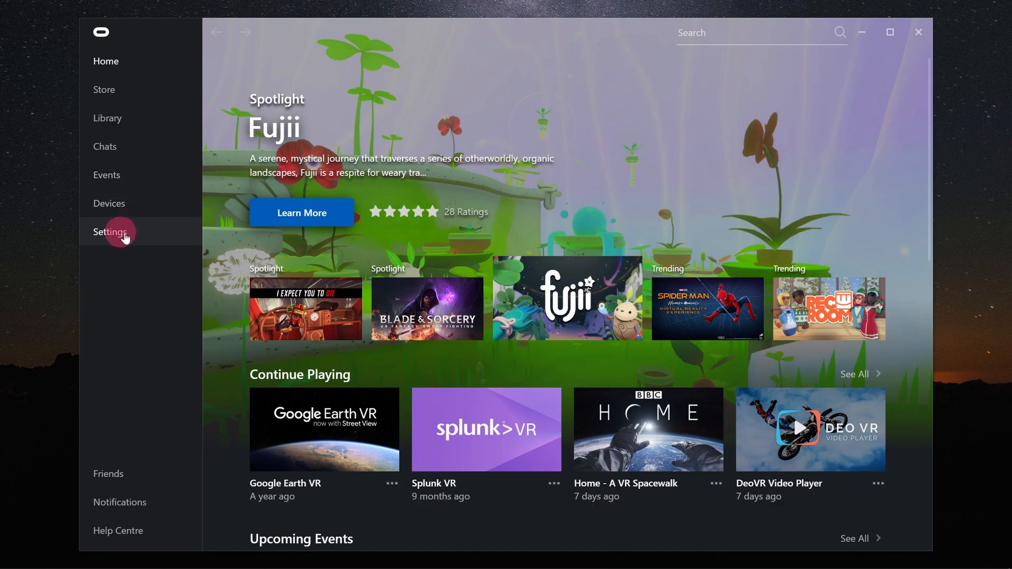
# - Turn on Unknown Sources in the General settings and allow apps from unknown sources
pyautogui.click(124, 234)
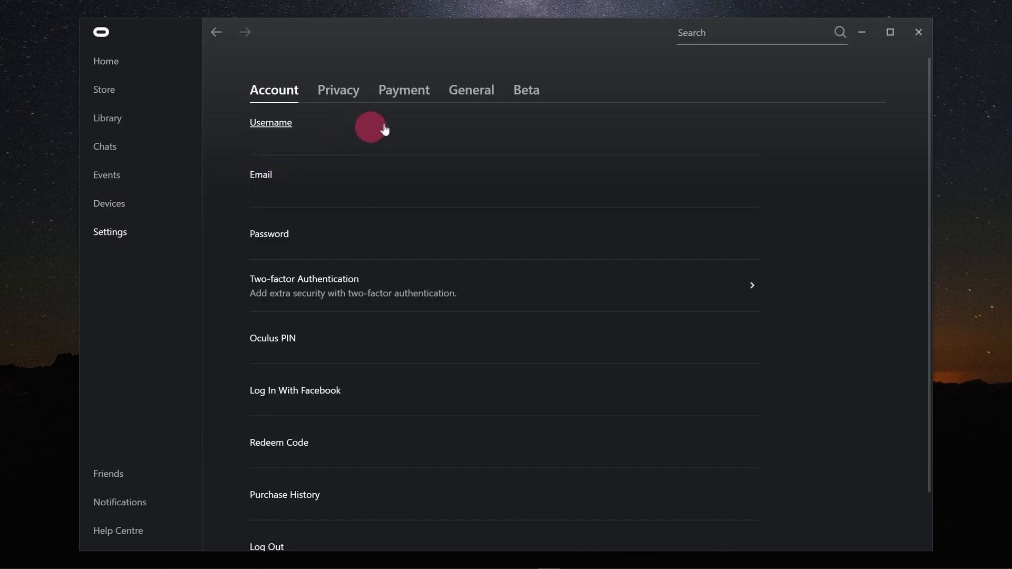
pyautogui.click(474, 96)
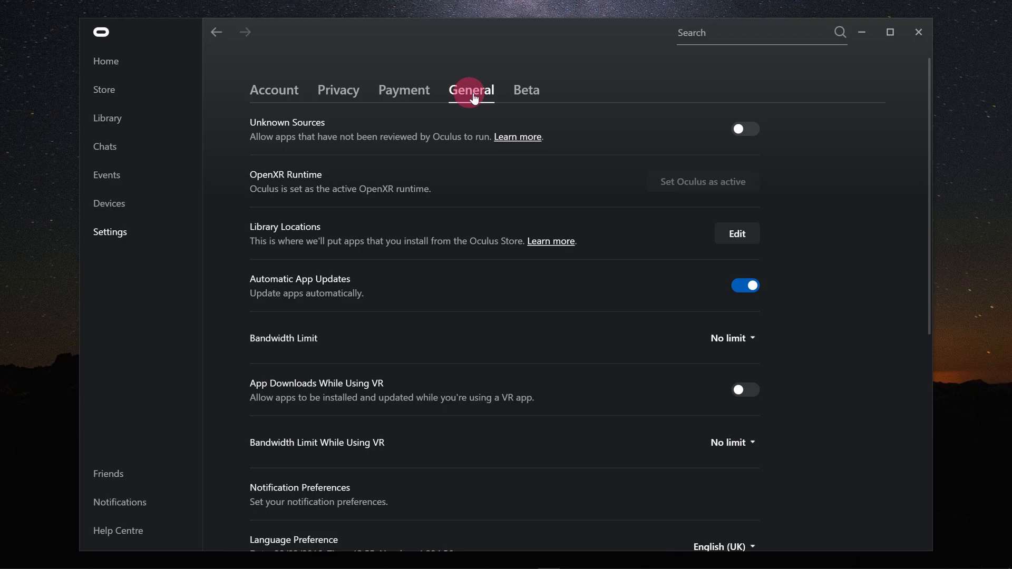
pyautogui.click(748, 129)
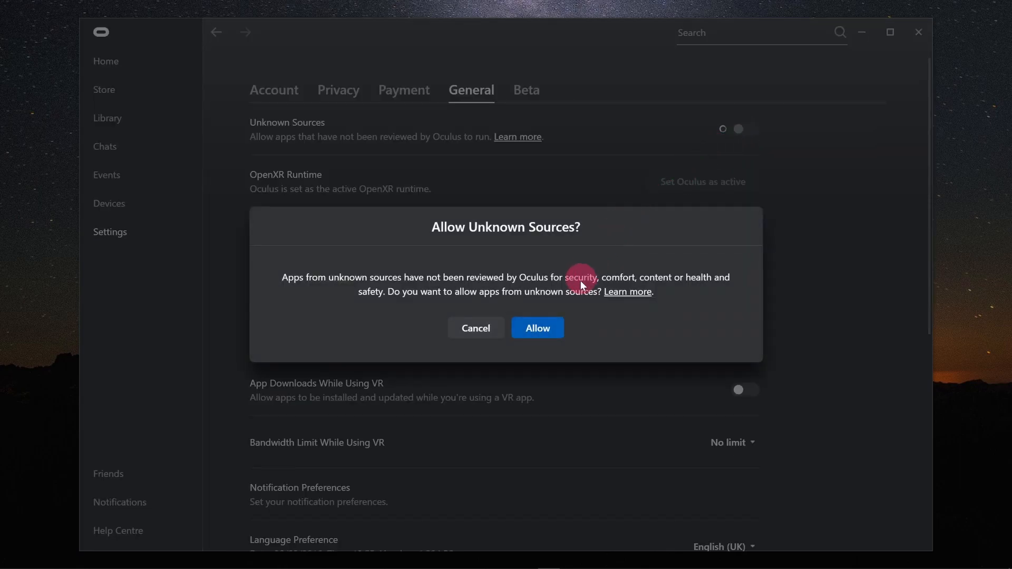
pyautogui.click(543, 333)
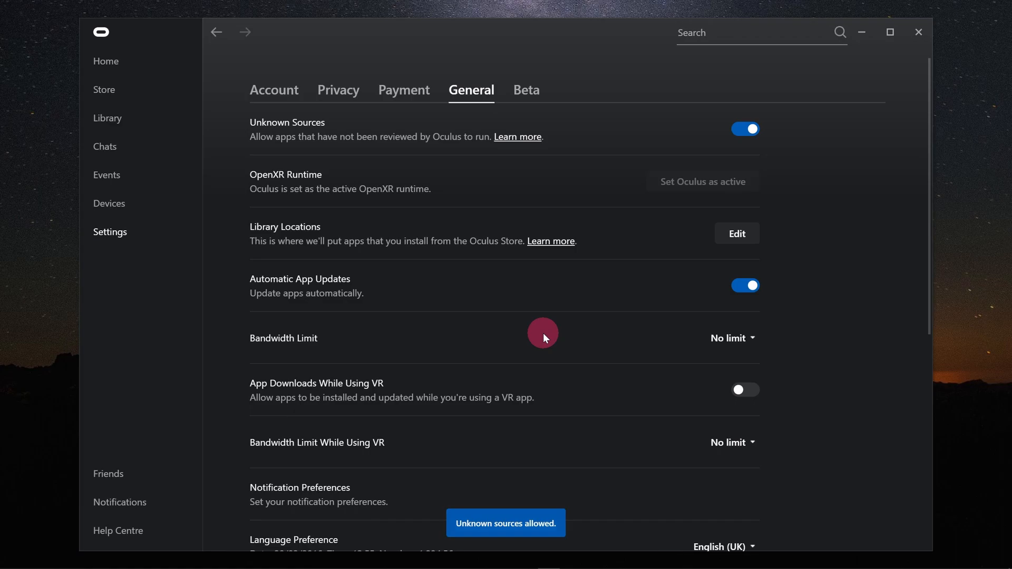
# - View the library locations, then return to the Home page
pyautogui.click(730, 235)
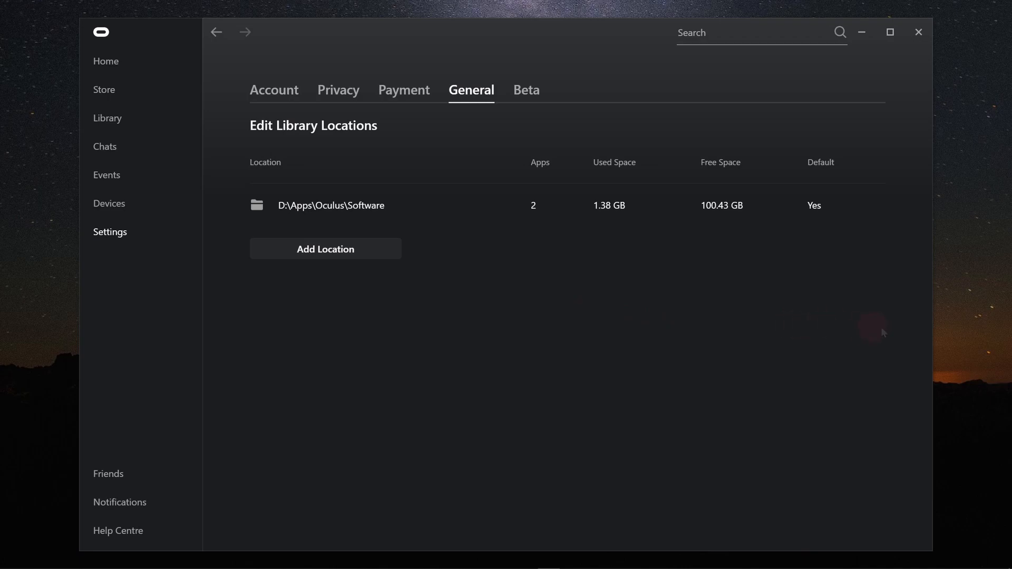
pyautogui.click(124, 62)
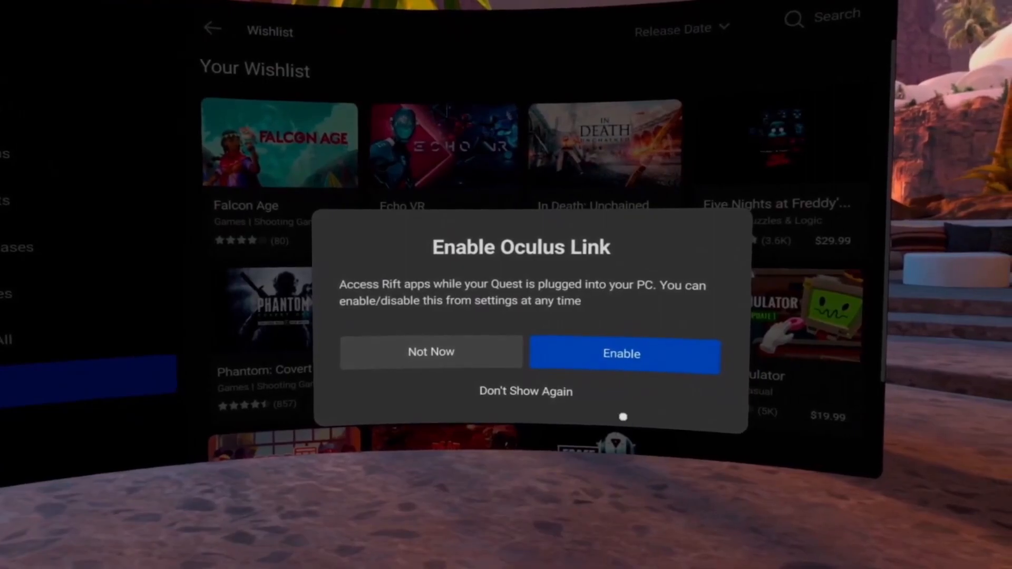
# - Enable Oculus Link inside the headset and open Quick Settings
pyautogui.click(630, 363)
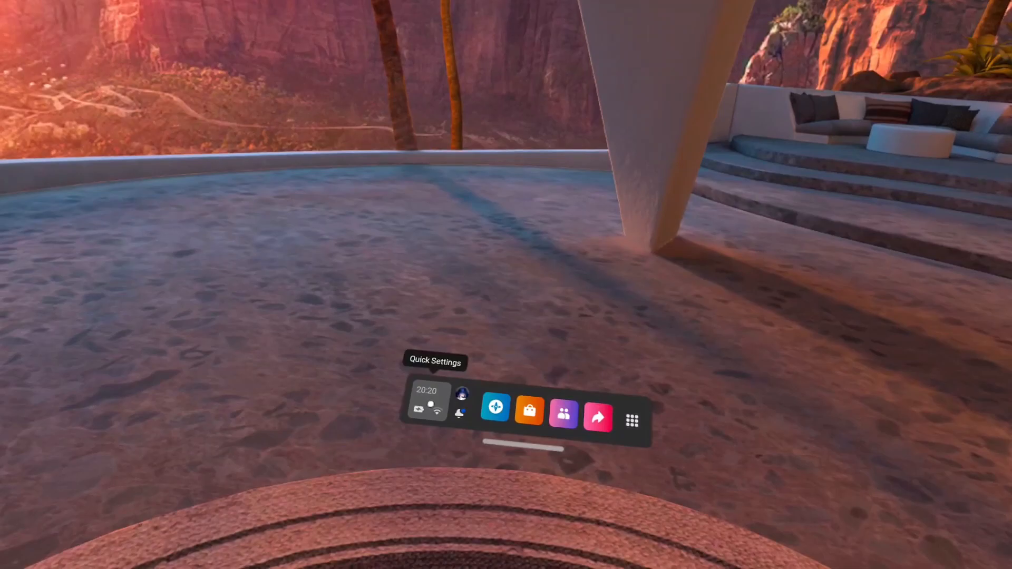
pyautogui.click(429, 400)
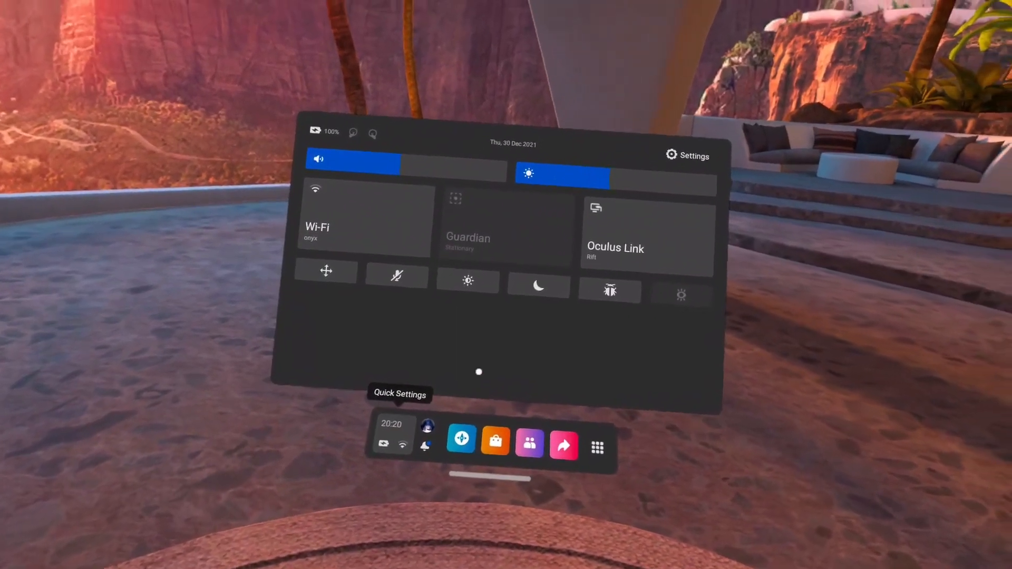